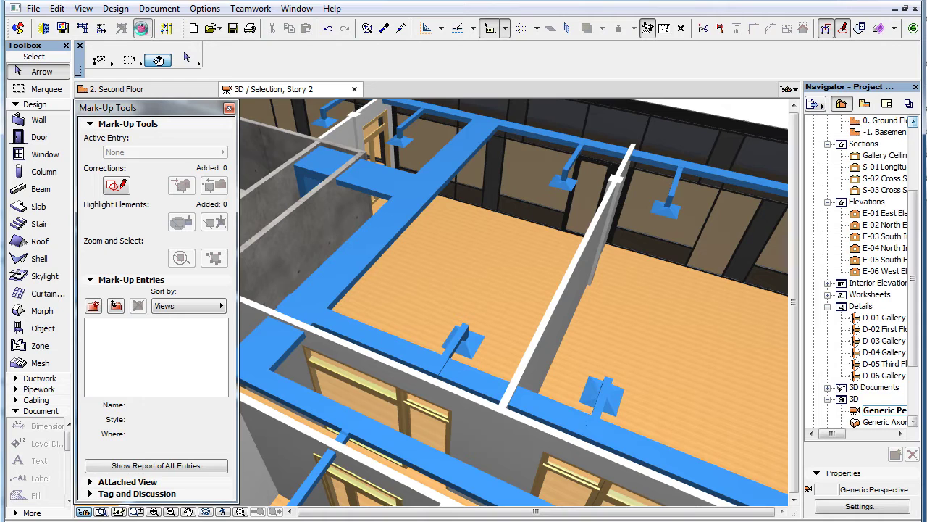
- Run MEP collision detection, acknowledge the result, and select all 22 Third Floor clash entries
{"action": "left_click", "coordinate": [141, 28]}
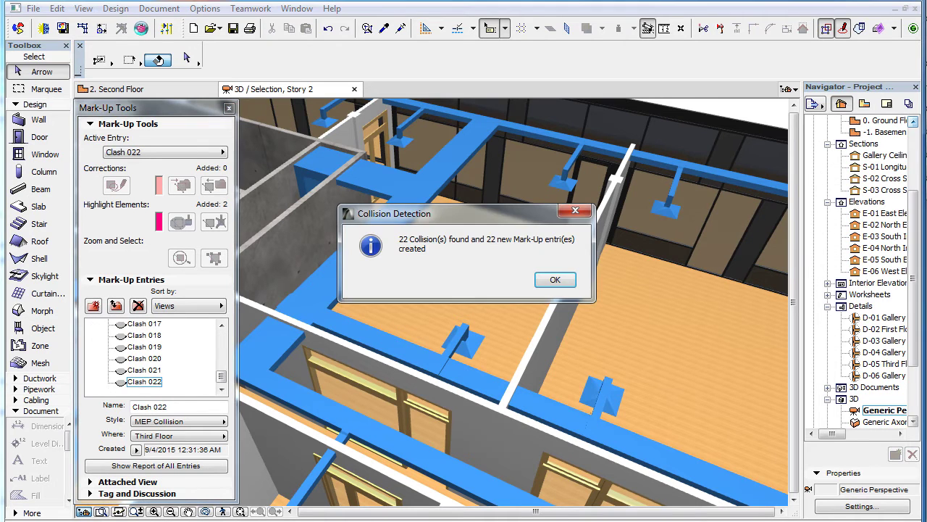
{"action": "left_click", "coordinate": [559, 281]}
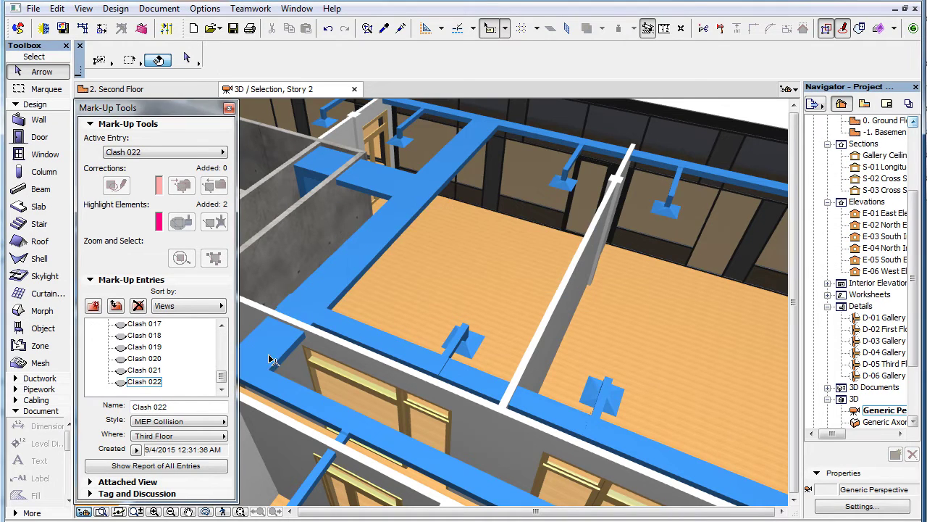
{"action": "left_click_drag", "start_coordinate": [222, 378], "coordinate": [222, 333]}
{"action": "left_click", "coordinate": [123, 336], "text": "shift"}
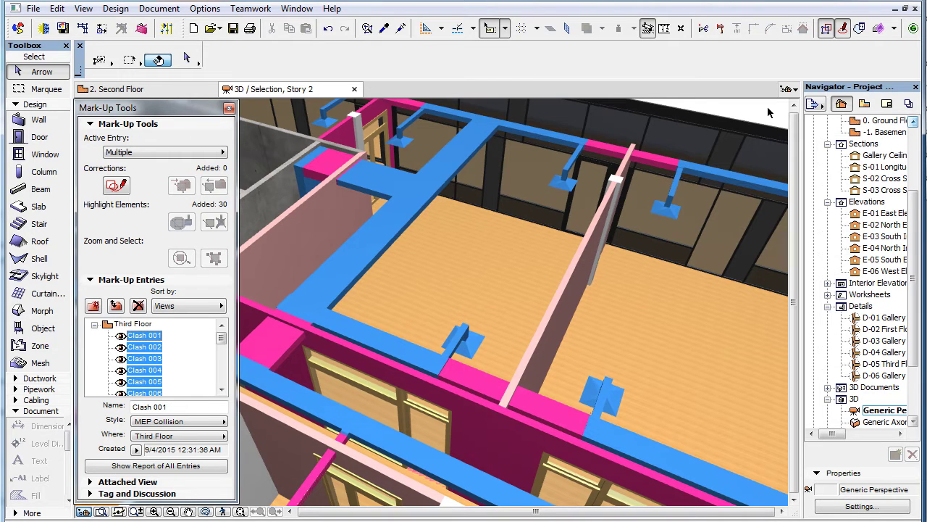
- Inspect the clashing concrete wall, column, partition and pink duct, then clear the selection
{"action": "left_click", "coordinate": [298, 236]}
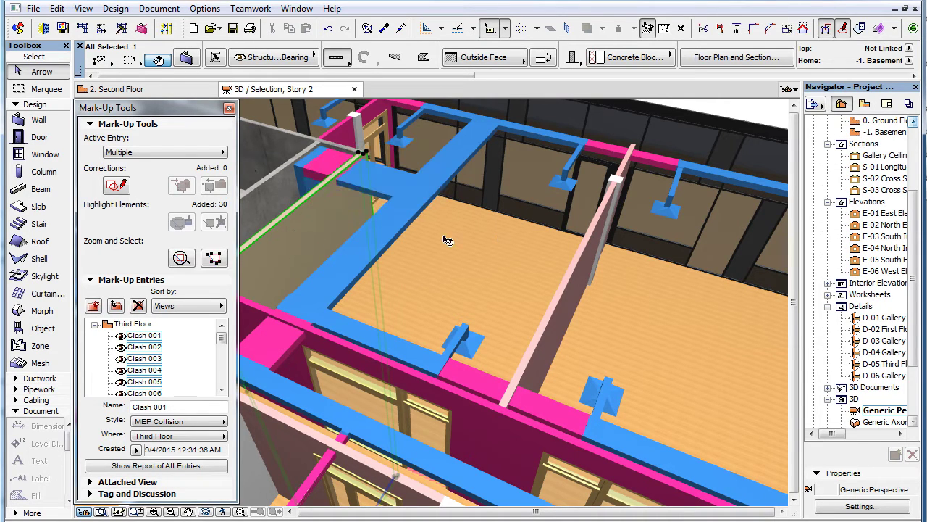
{"action": "left_click", "coordinate": [621, 186]}
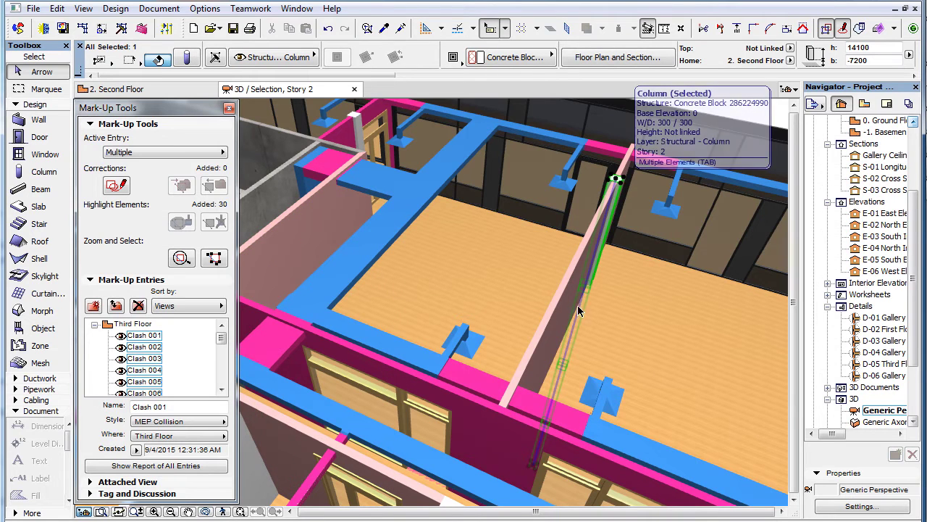
{"action": "left_click", "coordinate": [556, 337]}
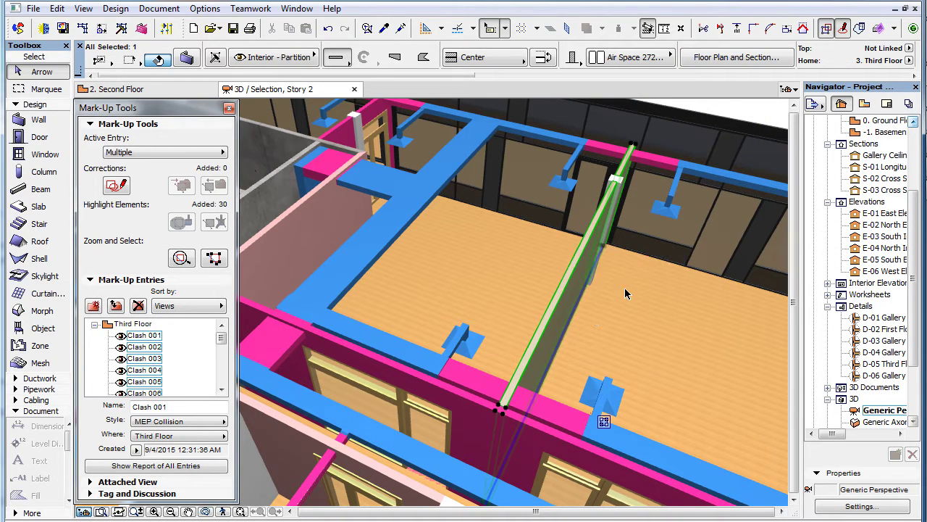
{"action": "left_click", "coordinate": [626, 292]}
{"action": "left_click", "coordinate": [487, 386]}
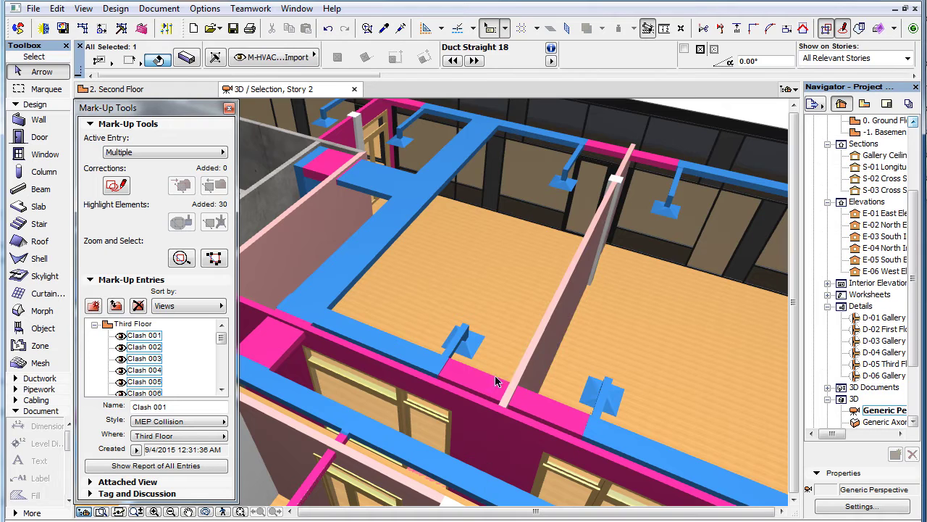
{"action": "left_click", "coordinate": [764, 117]}
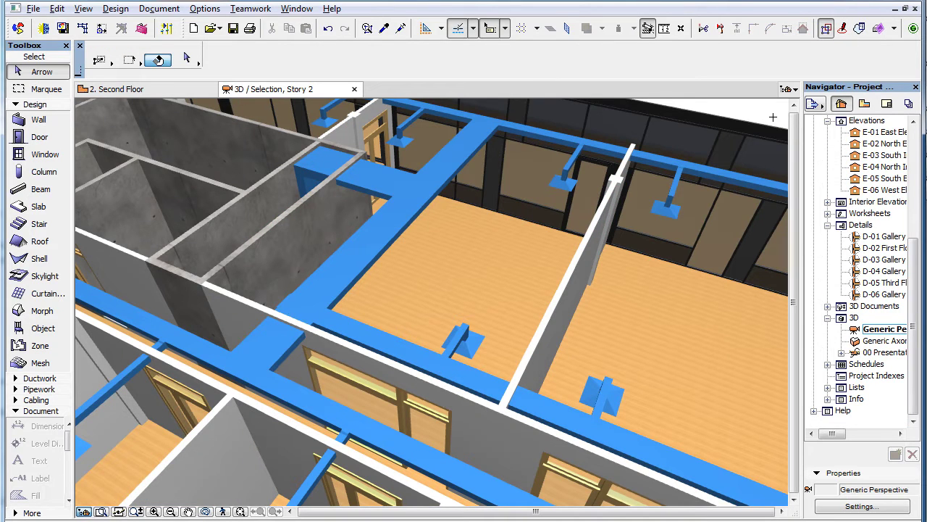
- Change the Wall tool's default Element Classification from ArchiCAD Type to Duct Segment
{"action": "left_click", "coordinate": [61, 121]}
{"action": "left_click", "coordinate": [190, 63]}
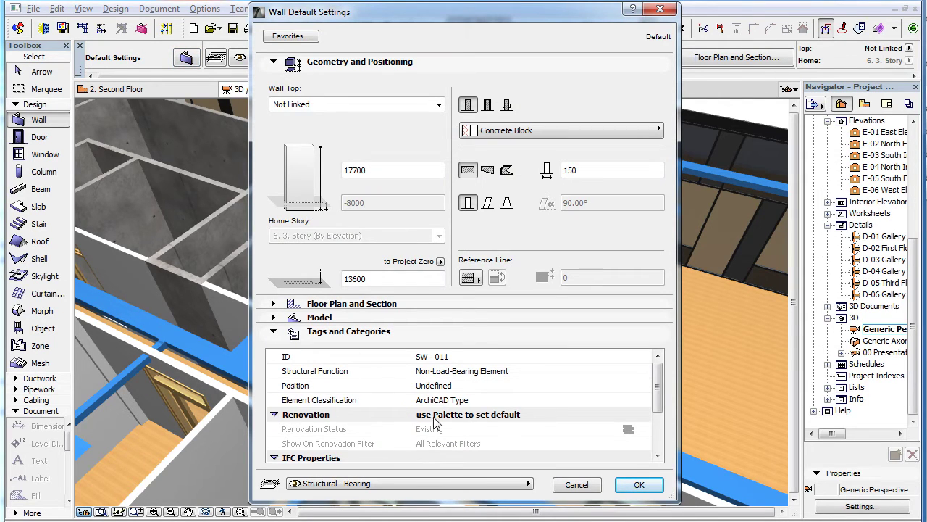
{"action": "left_click", "coordinate": [495, 404]}
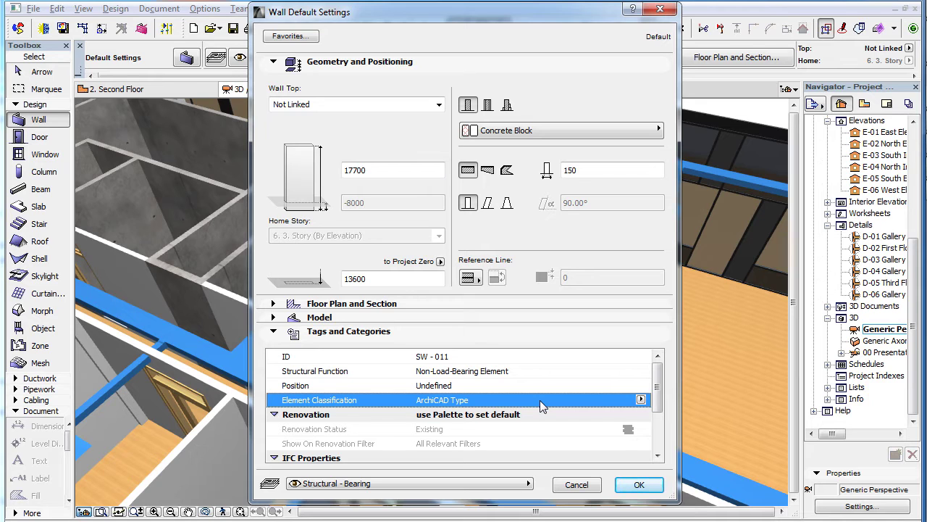
{"action": "left_click", "coordinate": [641, 401]}
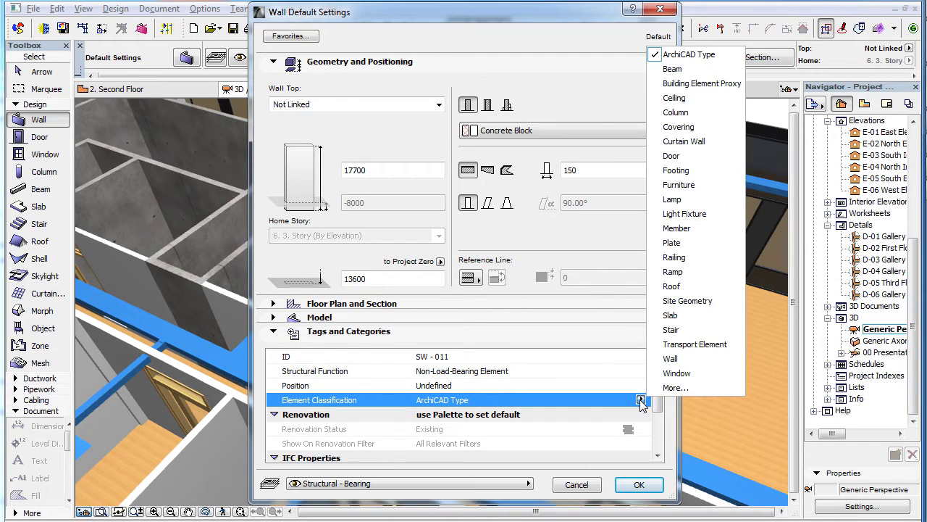
{"action": "left_click", "coordinate": [700, 389]}
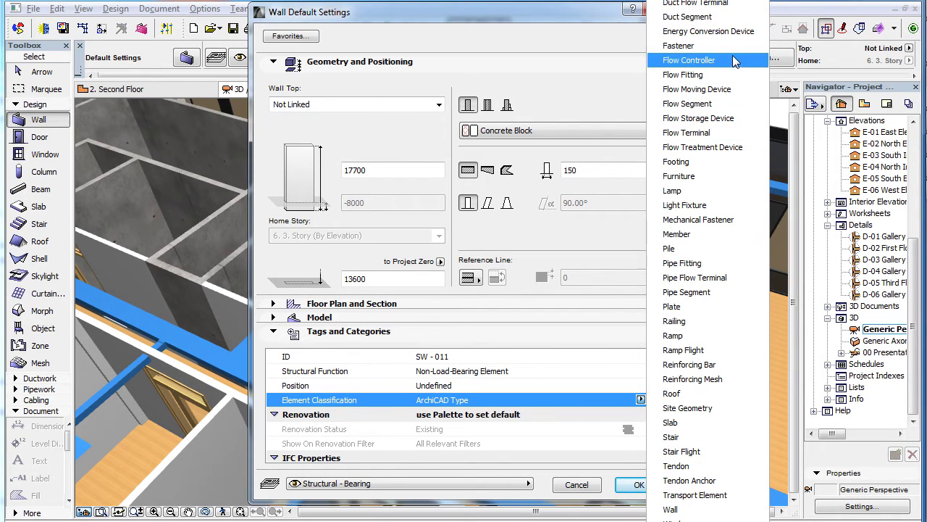
{"action": "left_click", "coordinate": [737, 33]}
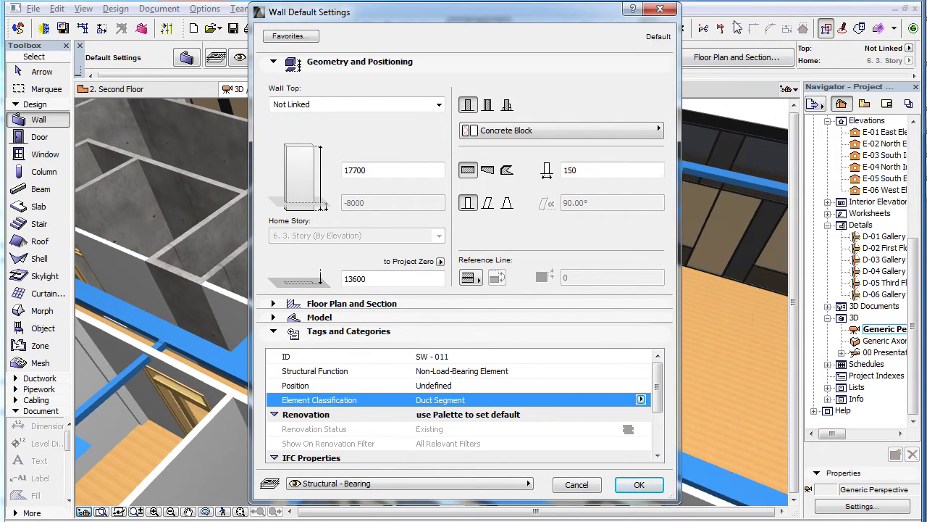
{"action": "left_click", "coordinate": [640, 484]}
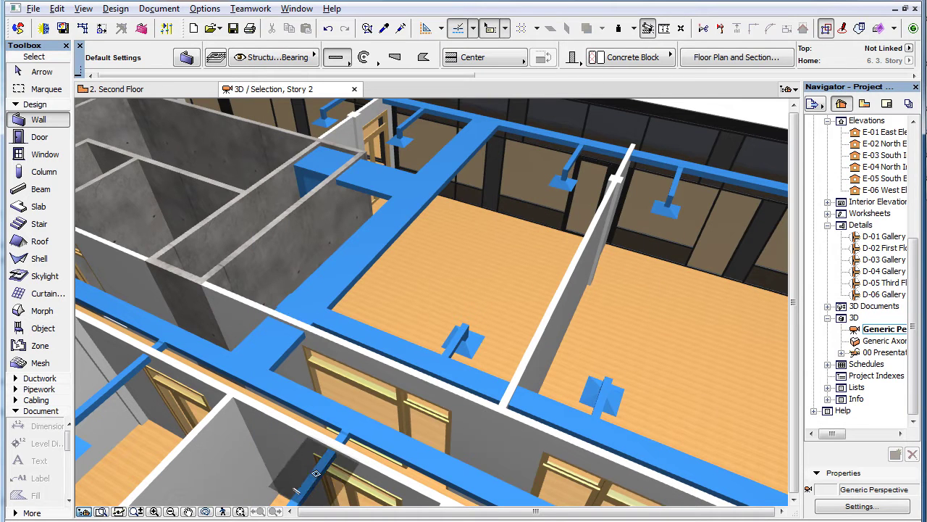
{"action": "key", "text": "Escape"}
{"action": "left_click", "coordinate": [317, 476]}
{"action": "left_click", "coordinate": [317, 476]}
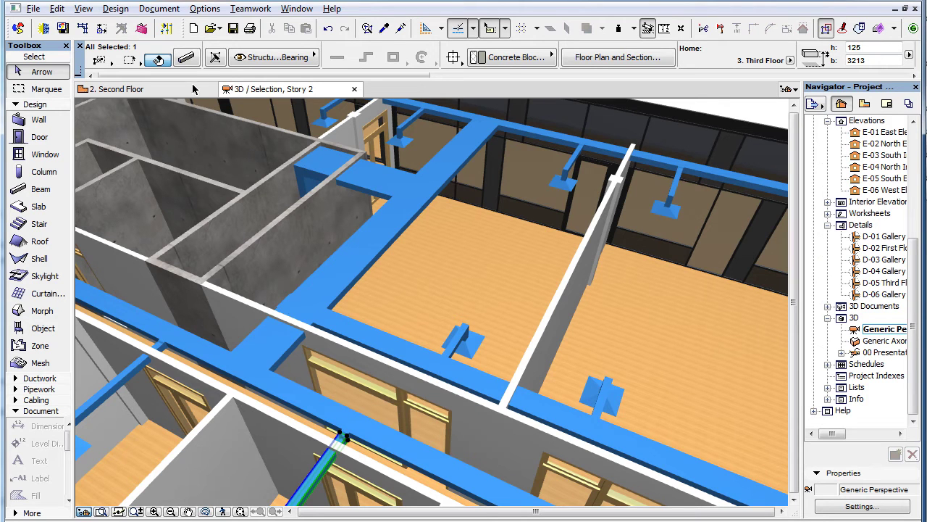
{"action": "left_click", "coordinate": [189, 59]}
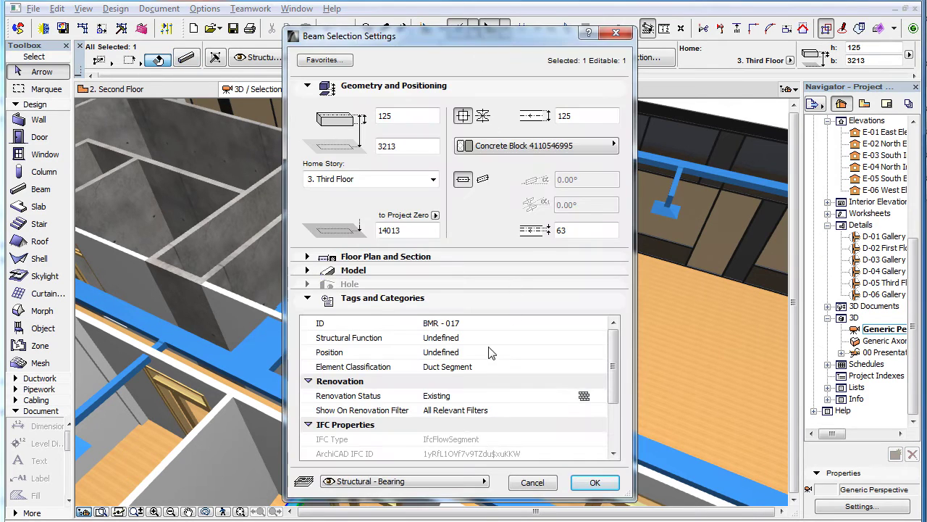
{"action": "left_click", "coordinate": [488, 371]}
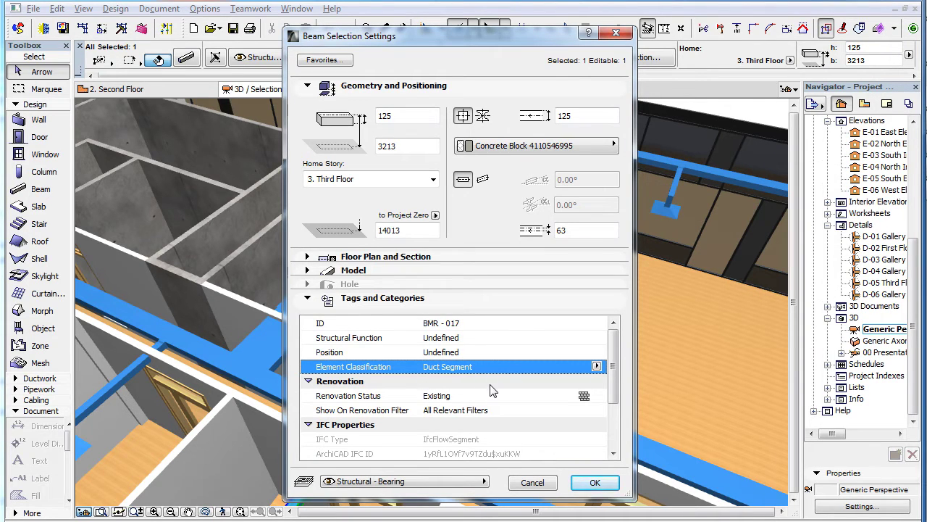
{"action": "left_click", "coordinate": [597, 483]}
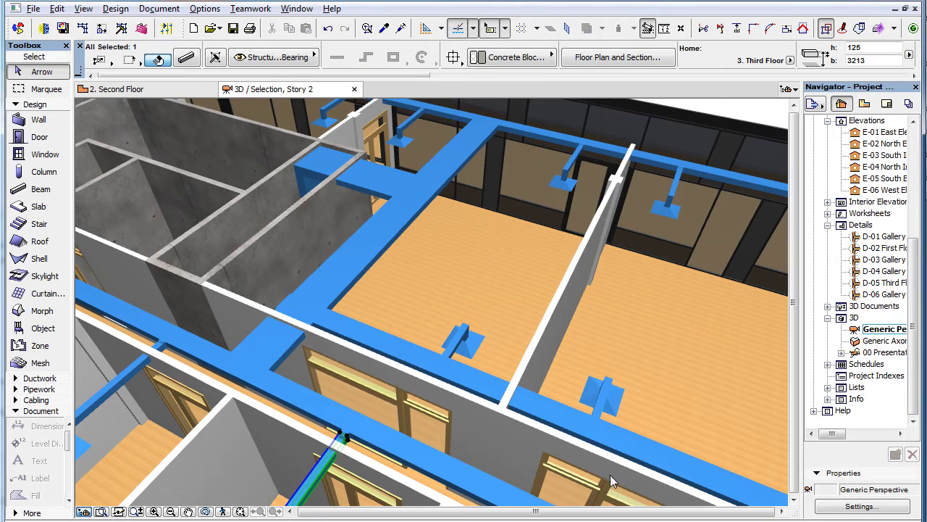
{"action": "key", "text": "Escape"}
{"action": "left_click", "coordinate": [490, 389]}
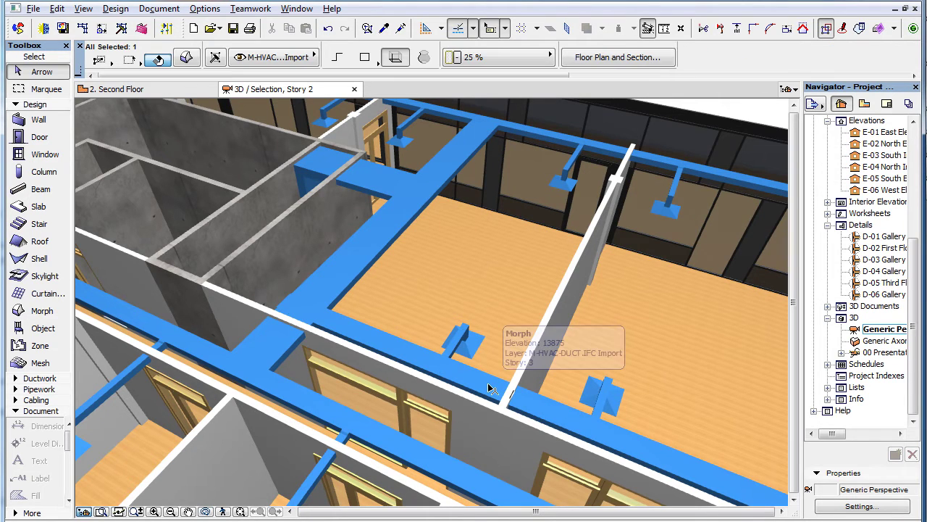
{"action": "left_click", "coordinate": [187, 57]}
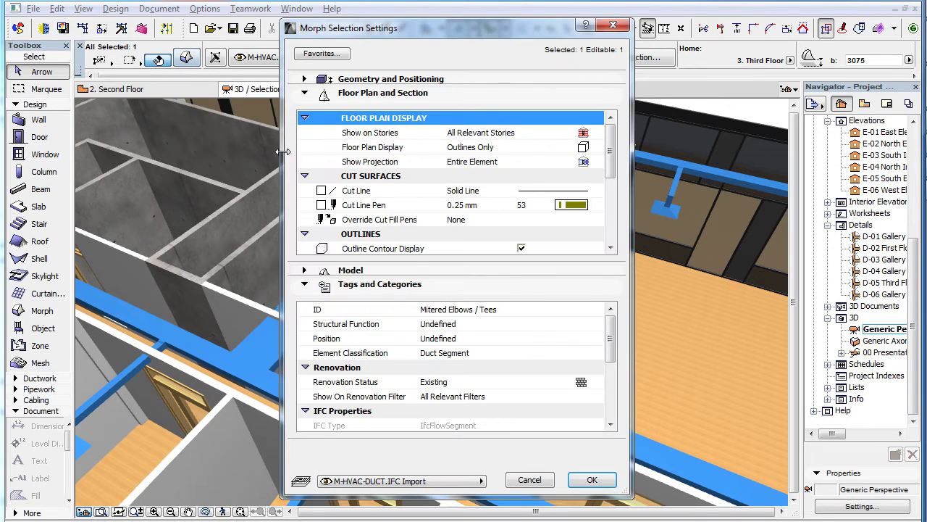
{"action": "left_click", "coordinate": [487, 353]}
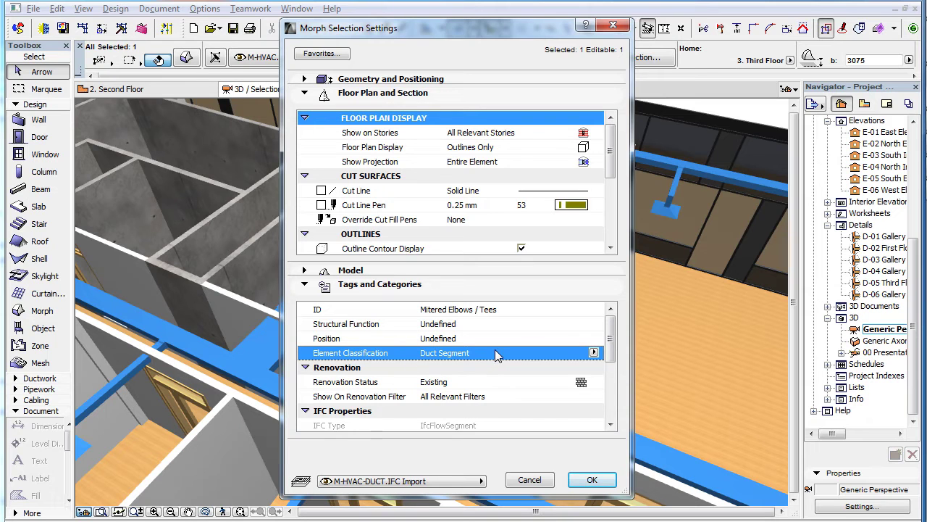
{"action": "left_click", "coordinate": [592, 479]}
- Rerun collision detection and select all 21 clash mark-up entries to highlight them
{"action": "left_click", "coordinate": [772, 117]}
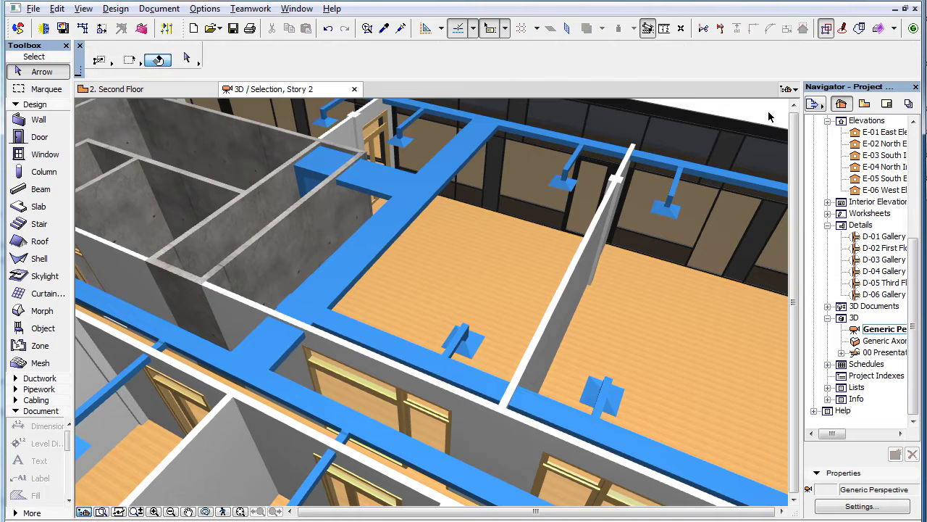
{"action": "left_click", "coordinate": [142, 31]}
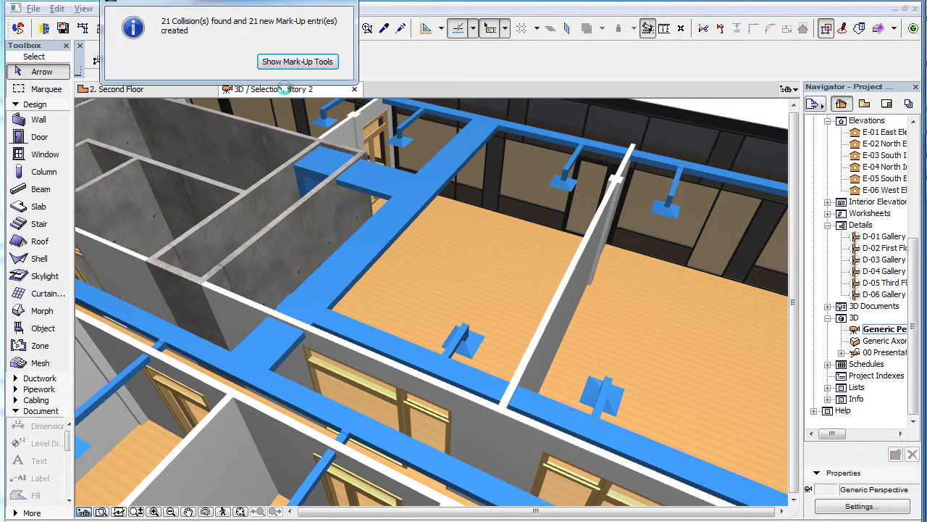
{"action": "left_click", "coordinate": [281, 62]}
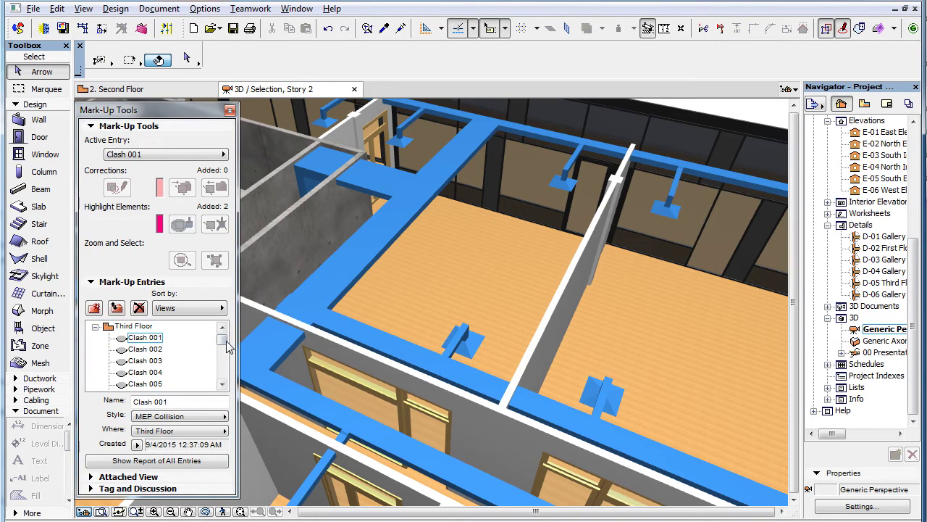
{"action": "left_click_drag", "start_coordinate": [222, 339], "coordinate": [223, 392]}
{"action": "left_click", "coordinate": [143, 384], "text": "shift"}
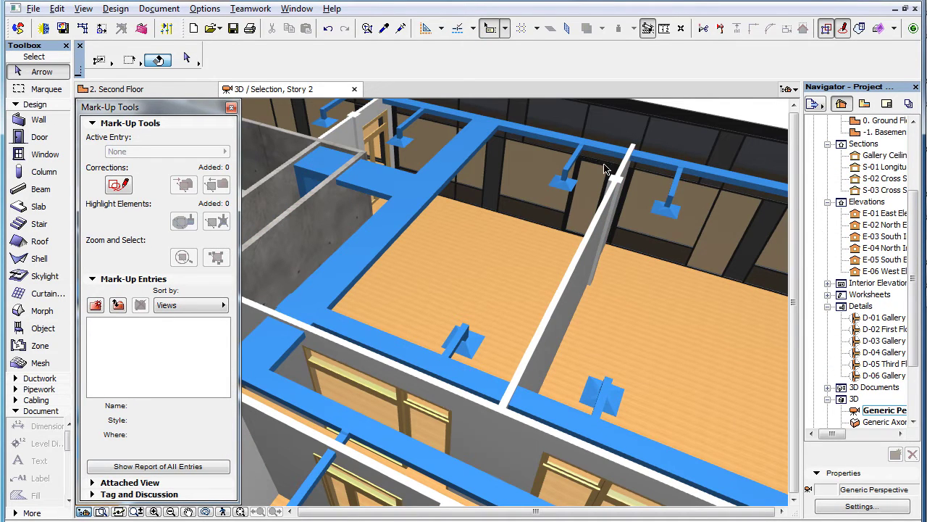
{"action": "left_click", "coordinate": [362, 255]}
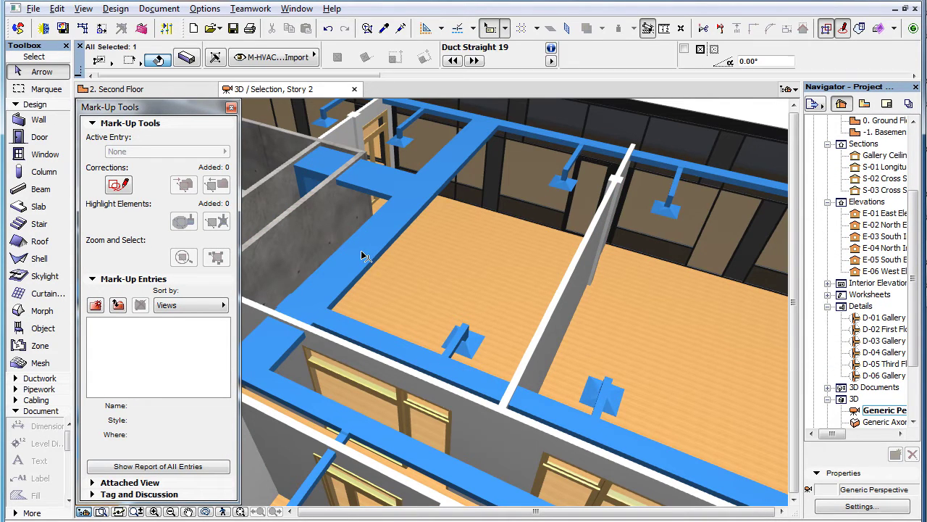
{"action": "left_click", "coordinate": [187, 58]}
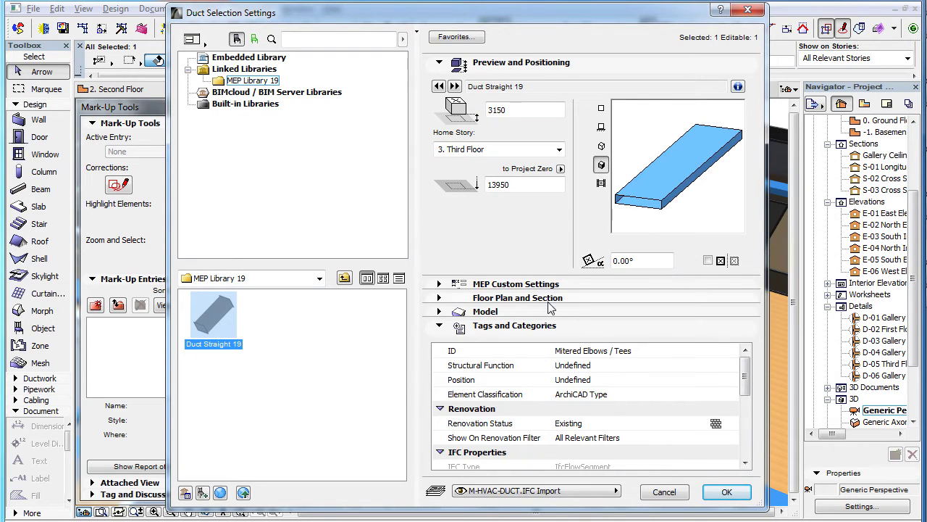
{"action": "left_click", "coordinate": [623, 395]}
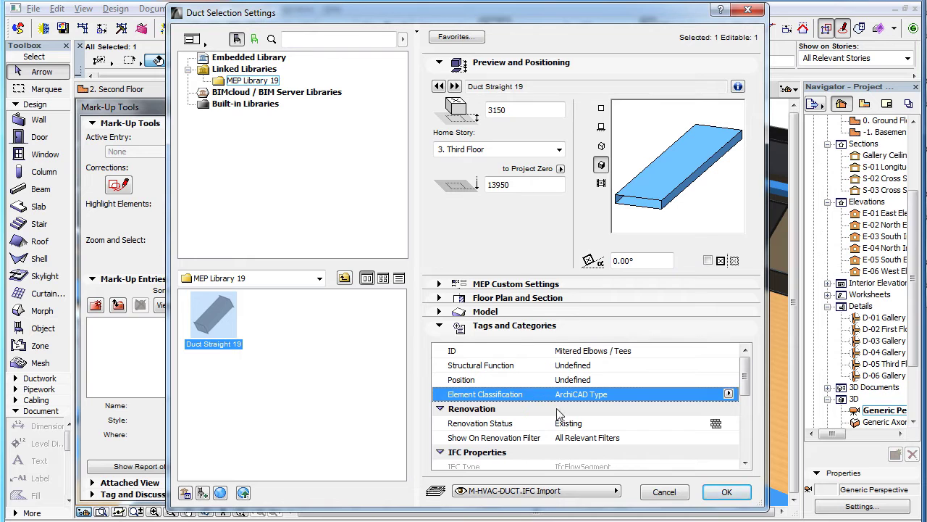
{"action": "left_click", "coordinate": [673, 492]}
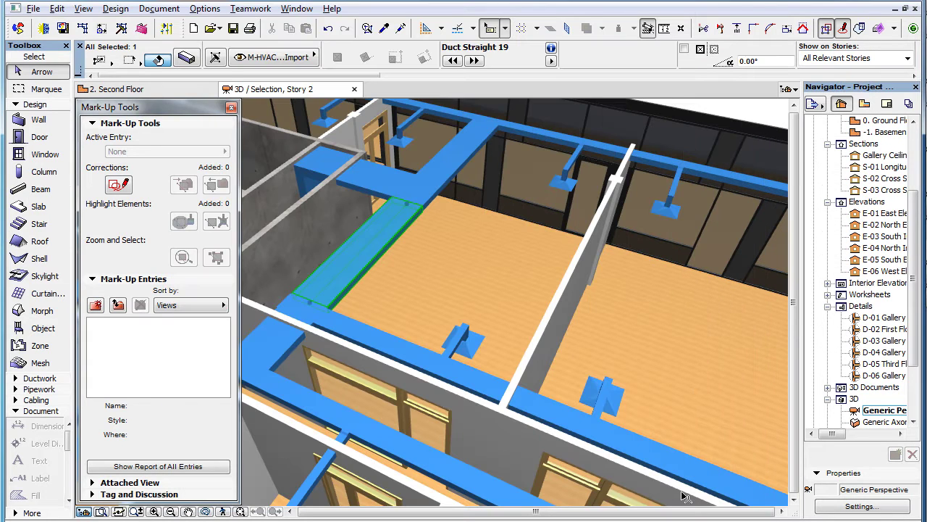
- Open the Duct Straight 19 library part and confirm its Duct Rigid Segment subtype unchanged
{"action": "left_click", "coordinate": [31, 10]}
{"action": "mouse_move", "coordinate": [109, 232]}
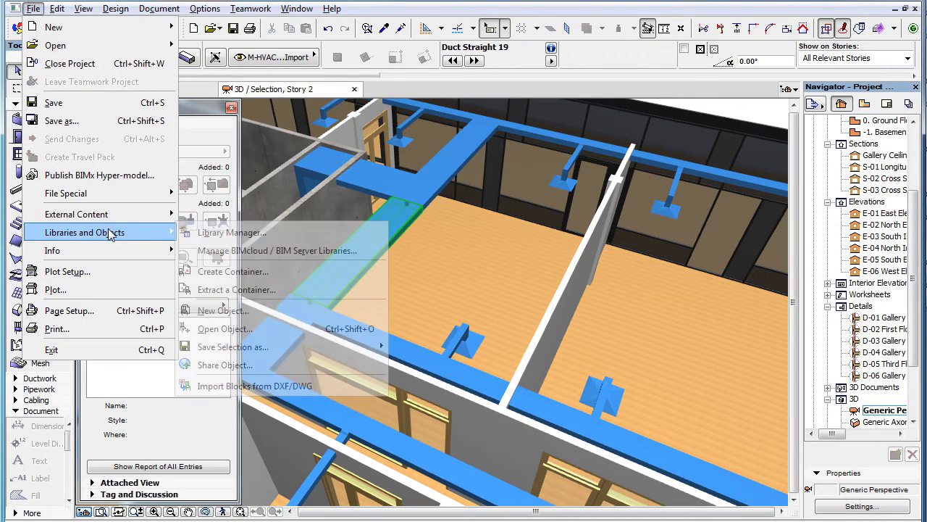
{"action": "left_click", "coordinate": [308, 330]}
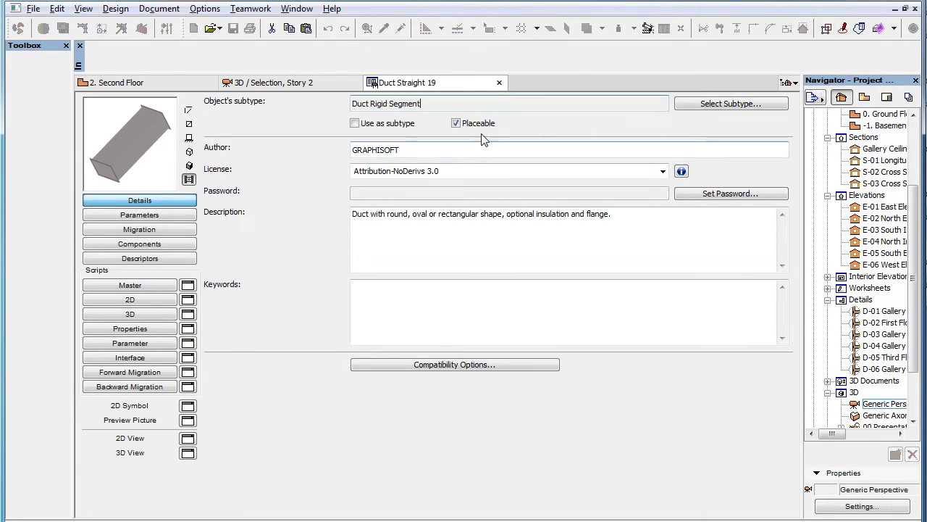
{"action": "left_click", "coordinate": [701, 105]}
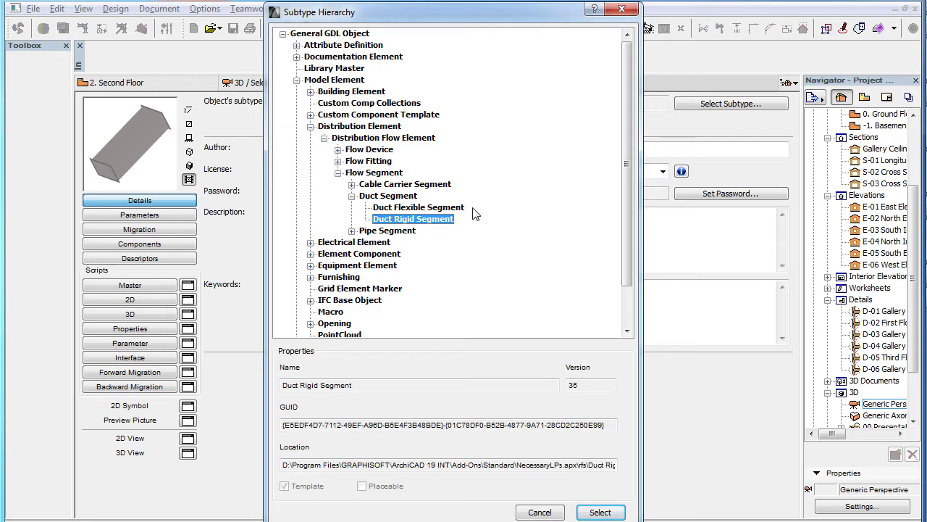
{"action": "left_click", "coordinate": [540, 512]}
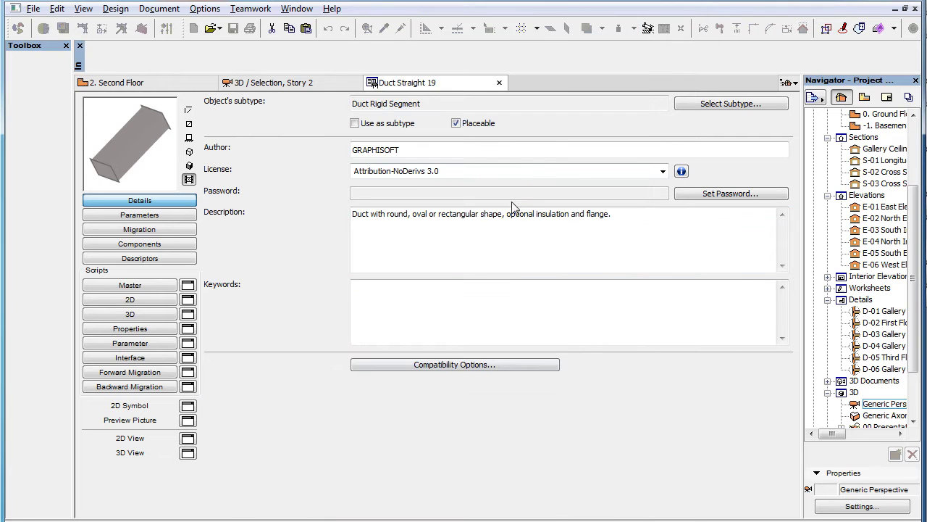
- Close the Duct Straight 19 editor and check a straight duct's 1100 × 150 connection, unchanged
{"action": "left_click", "coordinate": [499, 84]}
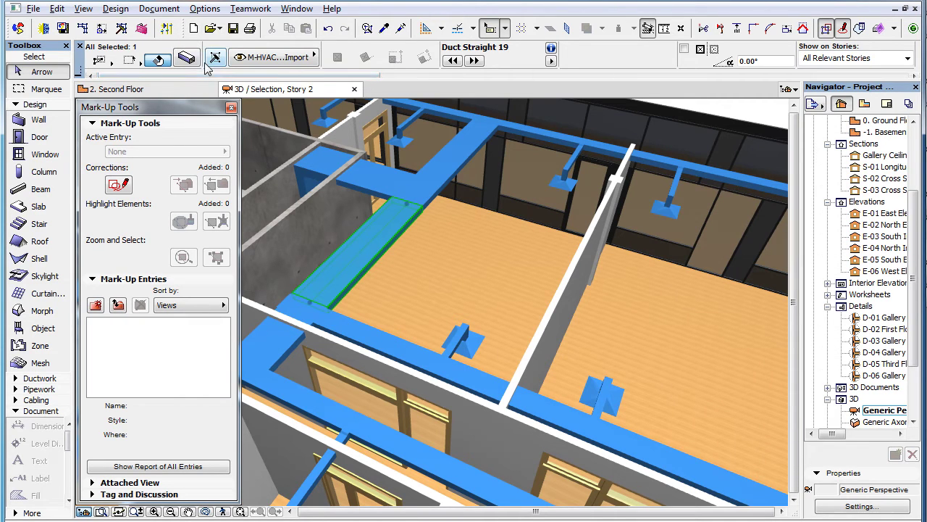
{"action": "left_click", "coordinate": [756, 111]}
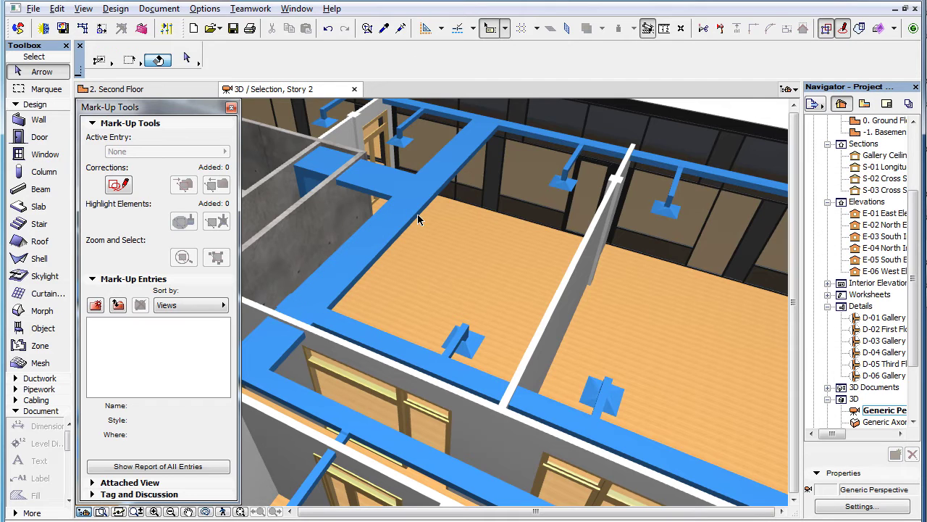
{"action": "left_click", "coordinate": [377, 179]}
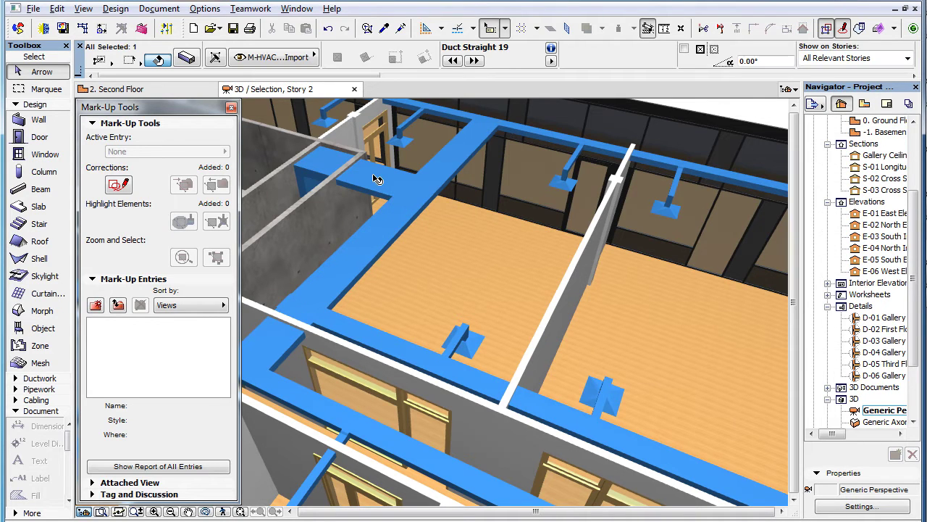
{"action": "left_click", "coordinate": [190, 59]}
{"action": "left_click", "coordinate": [697, 275]}
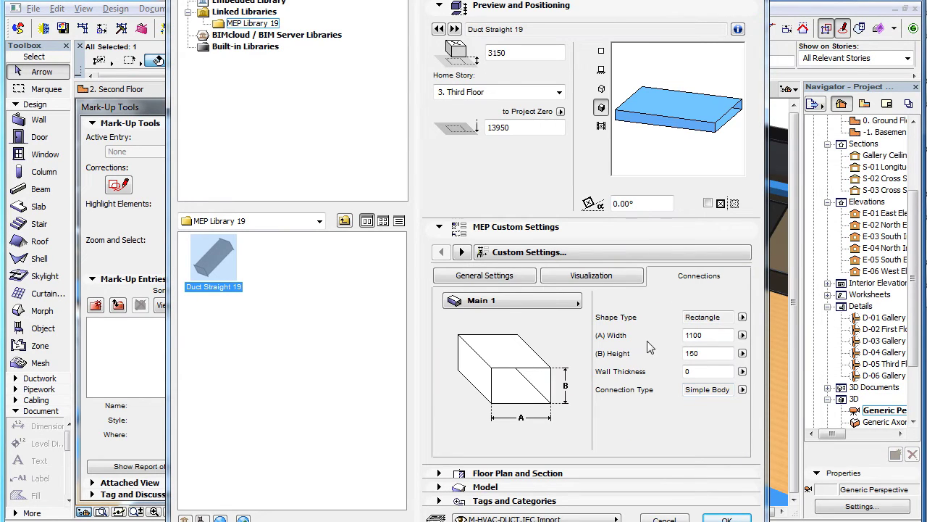
{"action": "left_click", "coordinate": [662, 518]}
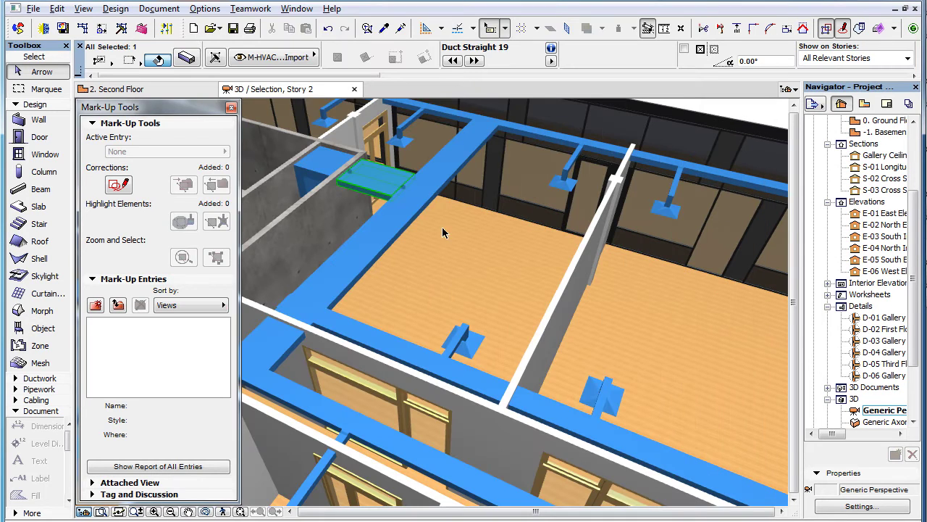
{"action": "left_click", "coordinate": [421, 191]}
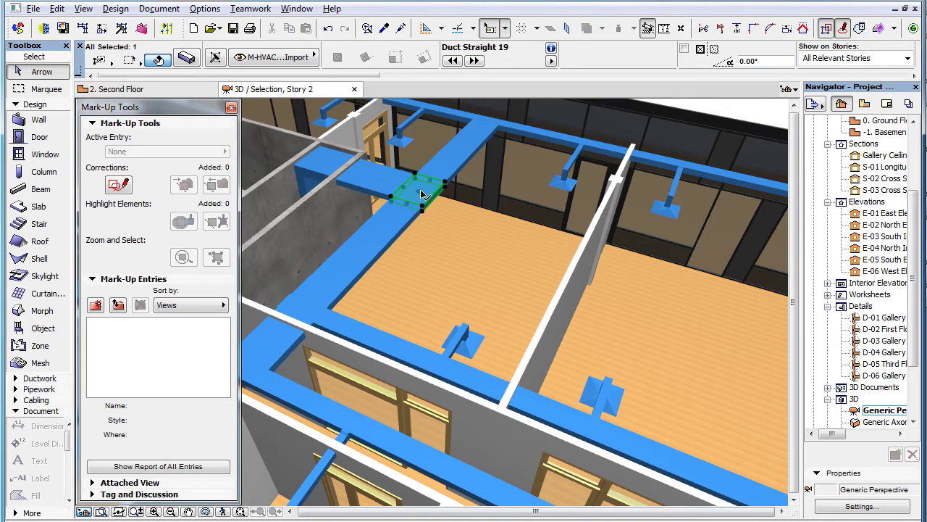
{"action": "left_click", "coordinate": [195, 58]}
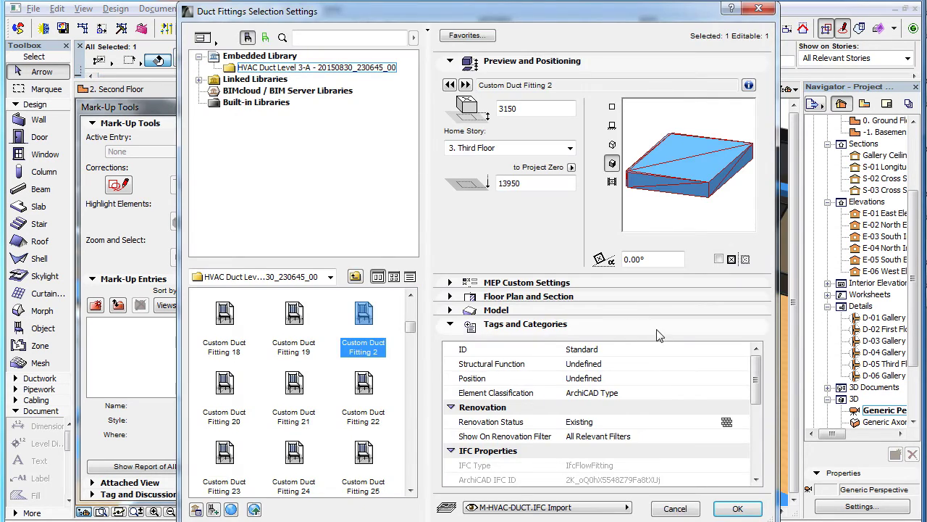
{"action": "left_click", "coordinate": [655, 288]}
{"action": "left_click", "coordinate": [652, 285]}
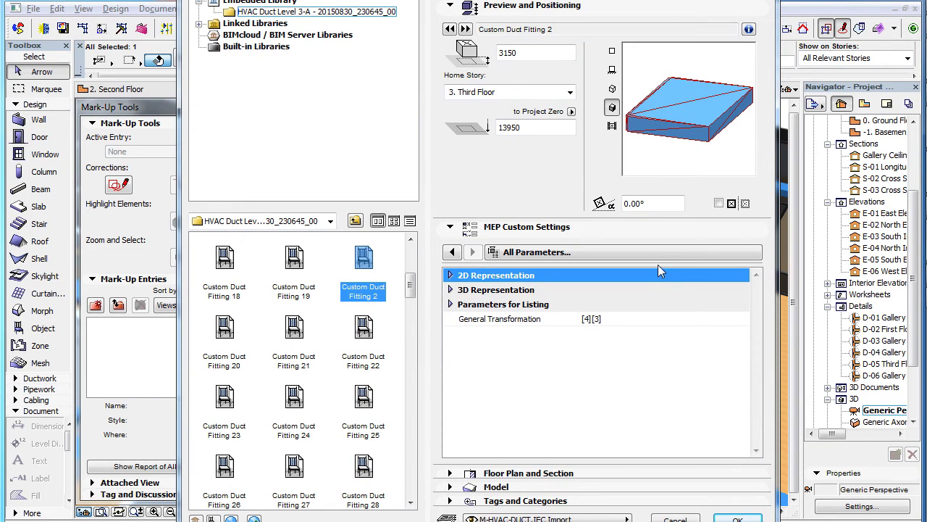
{"action": "left_click", "coordinate": [660, 252]}
{"action": "left_click", "coordinate": [826, 253]}
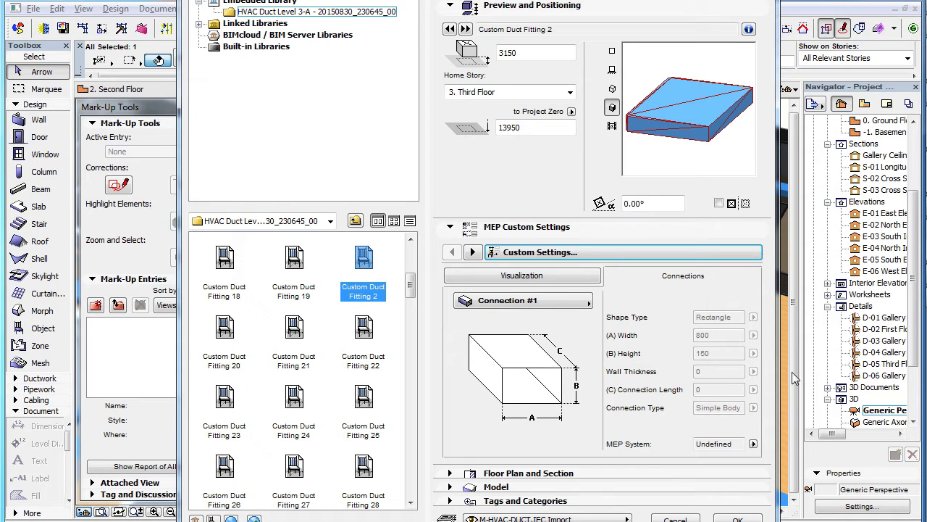
{"action": "left_click", "coordinate": [599, 229]}
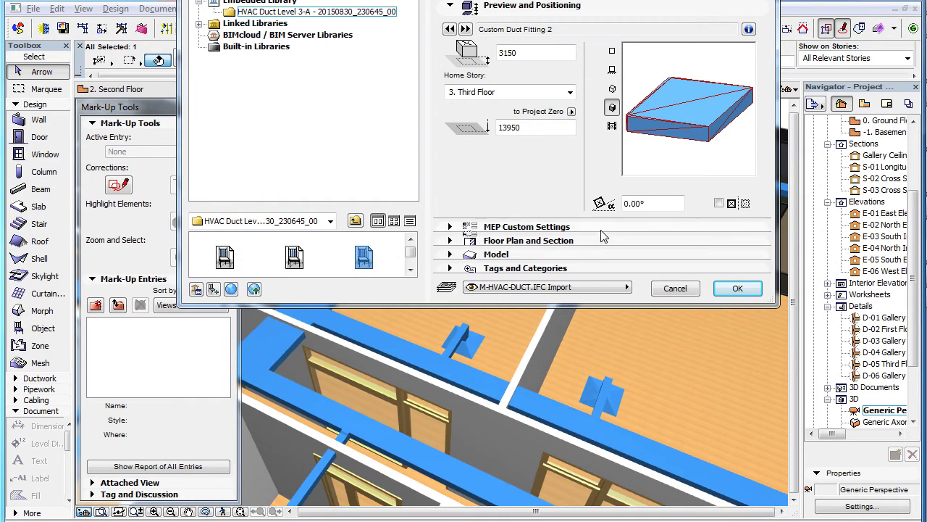
{"action": "left_click", "coordinate": [590, 271]}
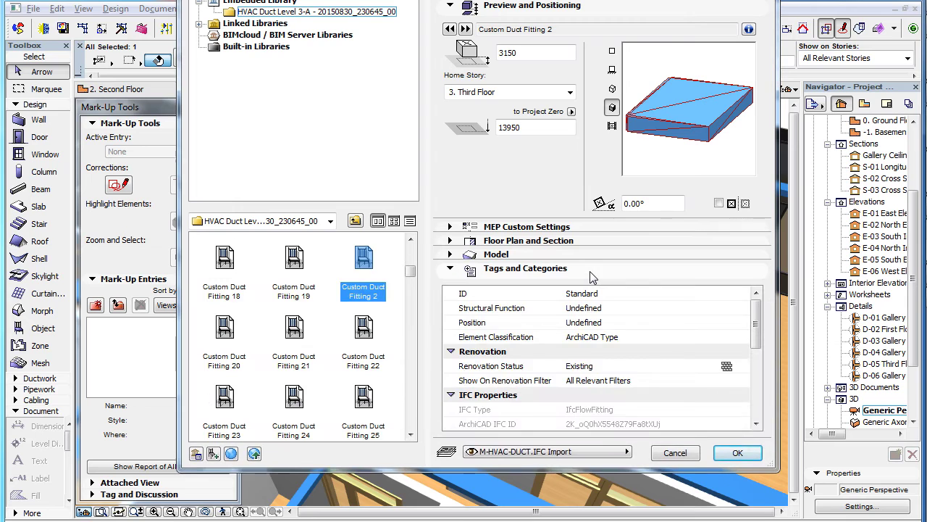
{"action": "left_click", "coordinate": [643, 339]}
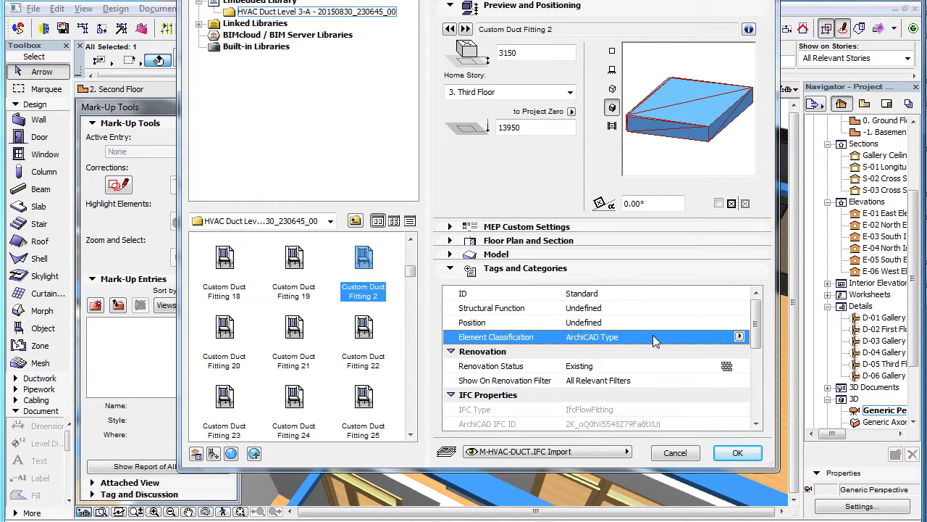
{"action": "left_click", "coordinate": [685, 454]}
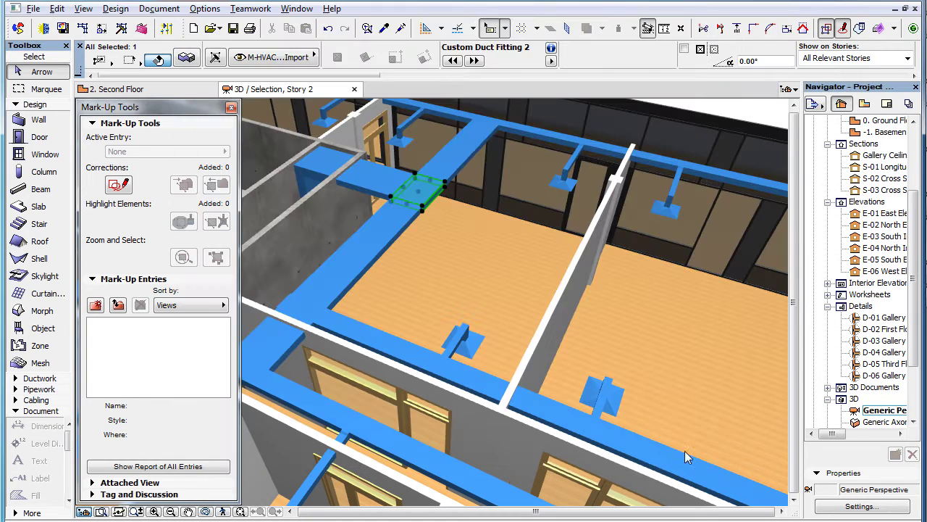
{"action": "left_click", "coordinate": [33, 8]}
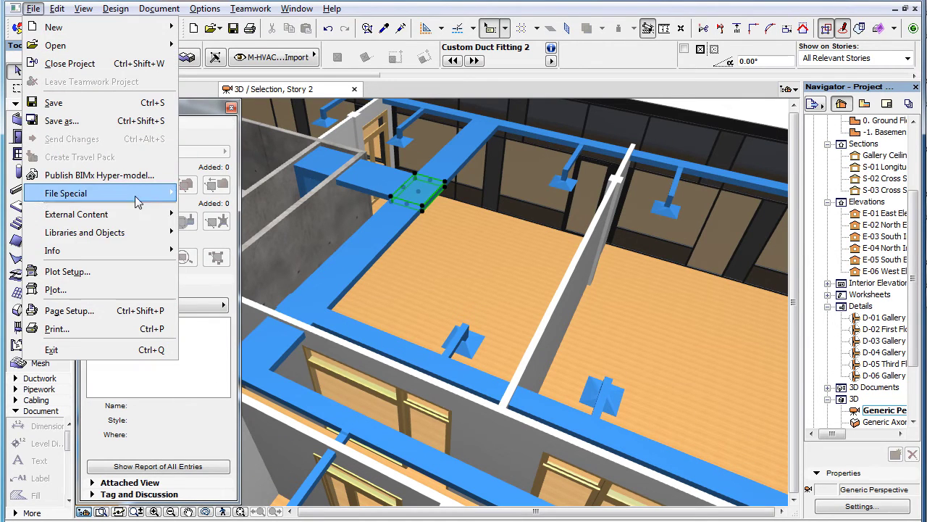
{"action": "mouse_move", "coordinate": [167, 232]}
{"action": "left_click", "coordinate": [334, 330]}
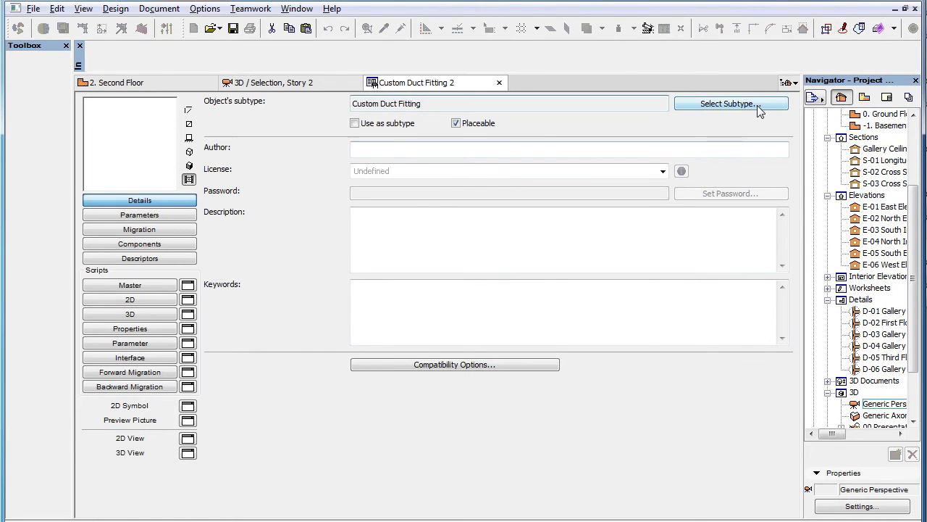
{"action": "left_click", "coordinate": [759, 104]}
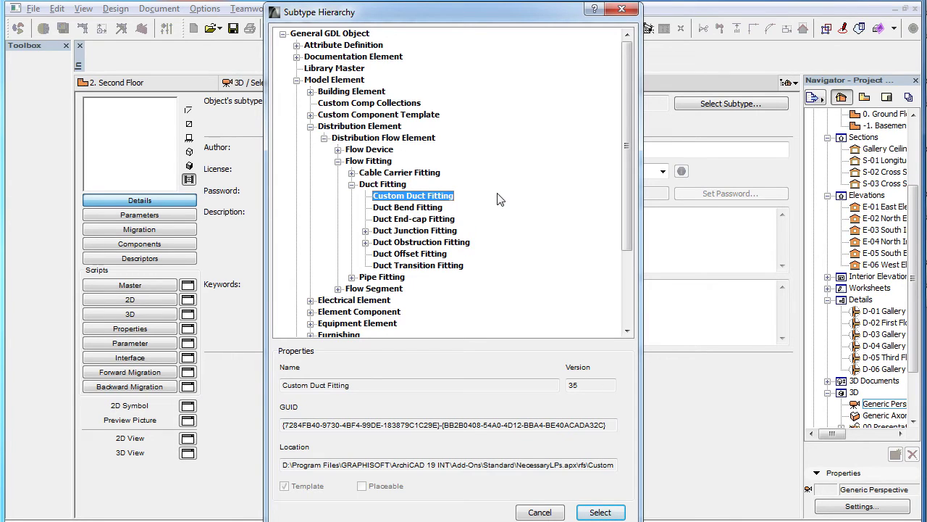
{"action": "left_click", "coordinate": [542, 510]}
- Close the fitting editor, rerun collision detection, and highlight all 21 Third Floor clash entries
{"action": "left_click", "coordinate": [499, 83]}
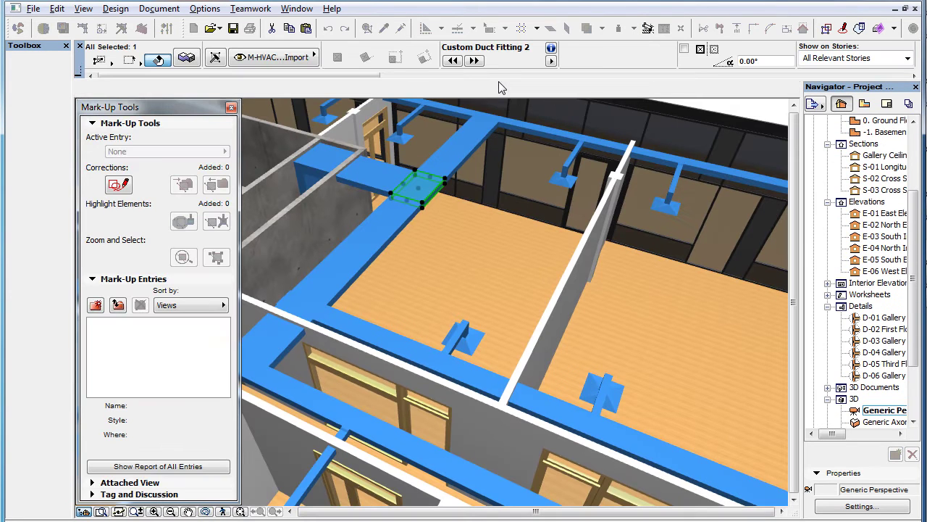
{"action": "left_click", "coordinate": [761, 112]}
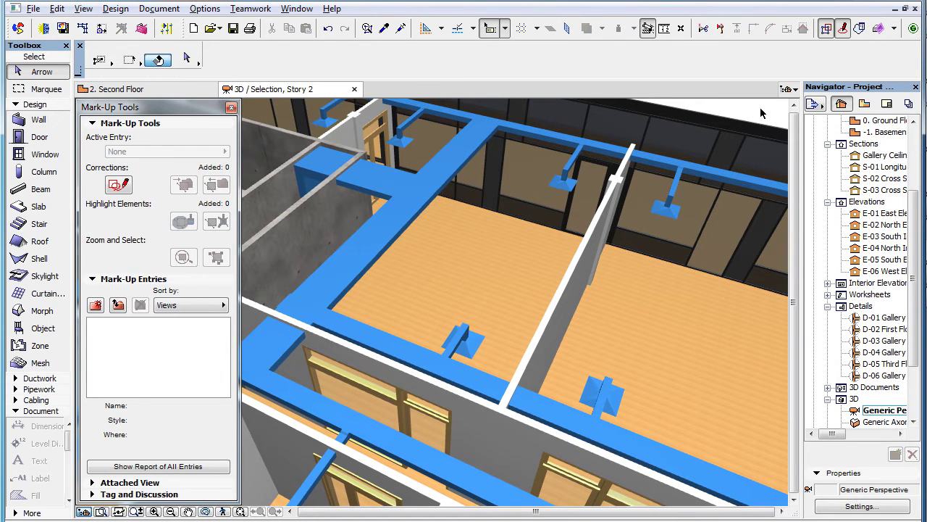
{"action": "left_click", "coordinate": [141, 28]}
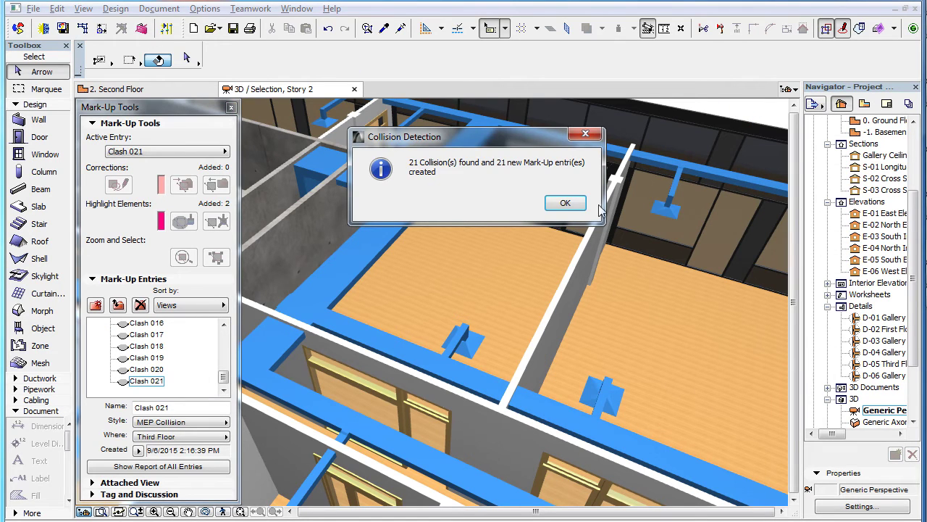
{"action": "left_click", "coordinate": [564, 204]}
{"action": "left_click_drag", "start_coordinate": [223, 377], "coordinate": [223, 336]}
{"action": "left_click", "coordinate": [134, 334], "text": "shift"}
{"action": "left_click", "coordinate": [122, 335]}
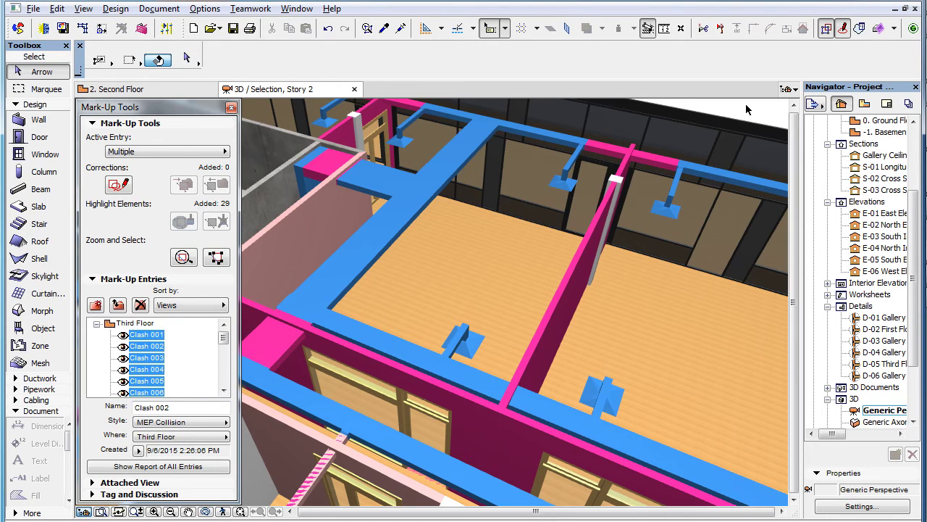
{"action": "left_click", "coordinate": [472, 383]}
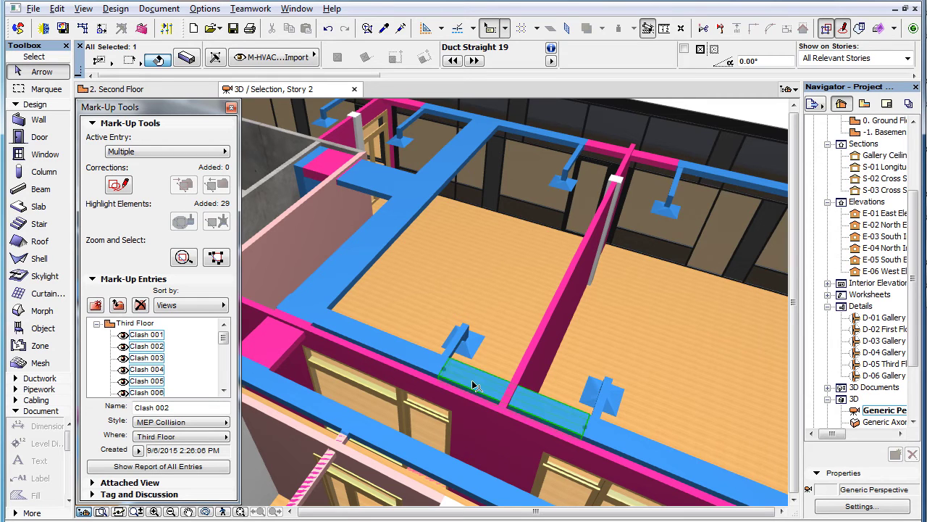
{"action": "left_click", "coordinate": [187, 61]}
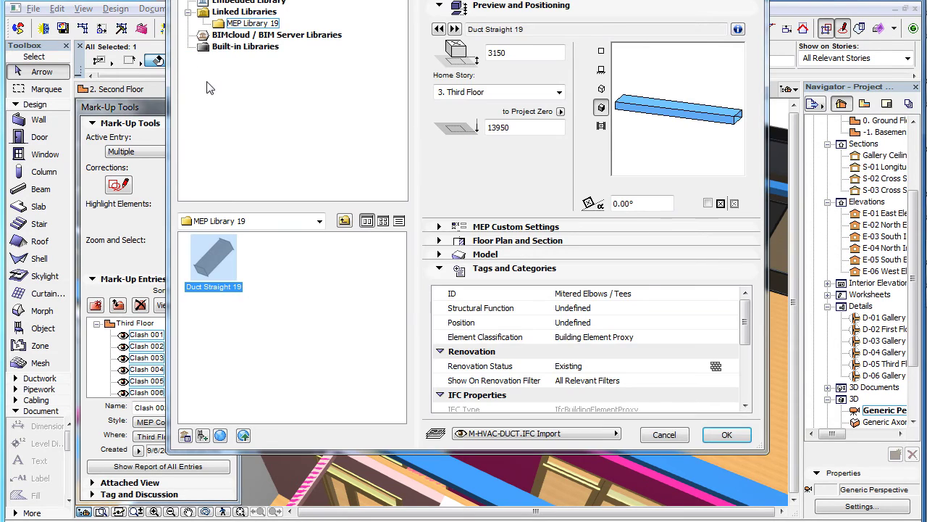
{"action": "left_click", "coordinate": [600, 338]}
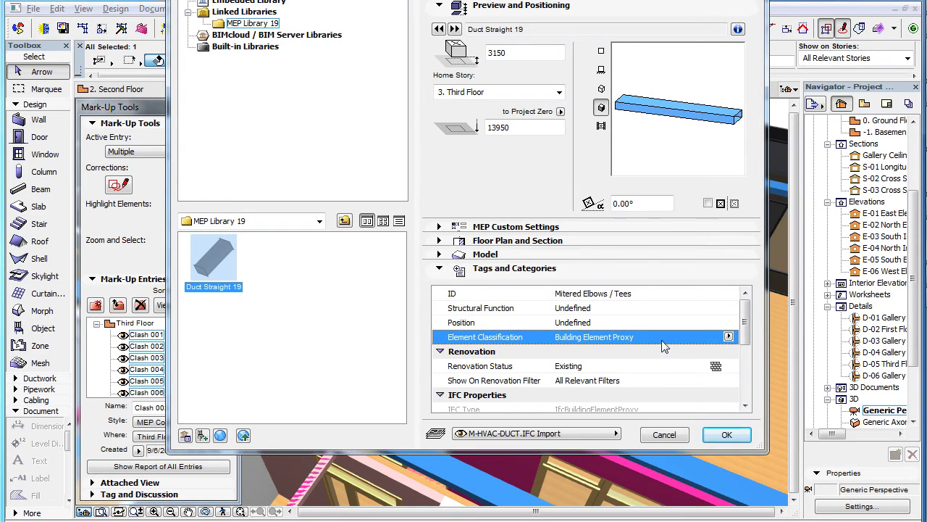
{"action": "left_click", "coordinate": [664, 435]}
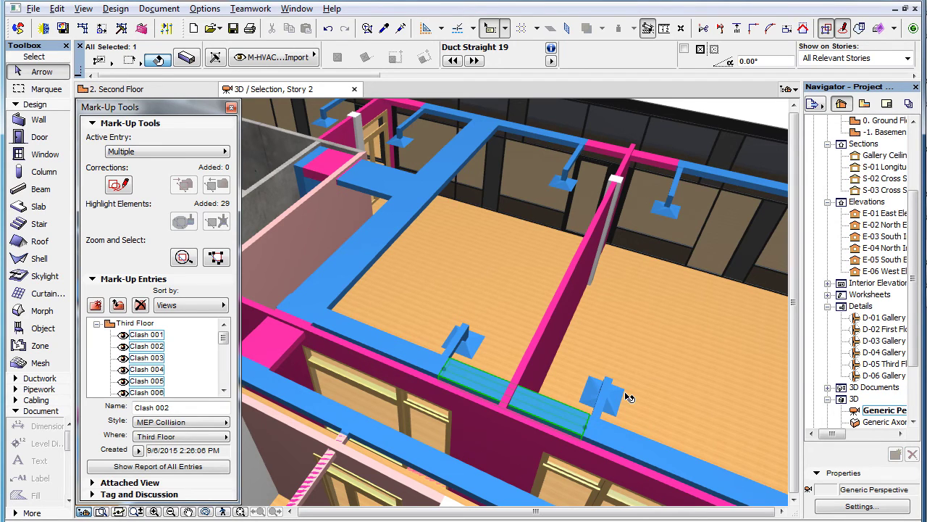
- Clear the duct selection and delete all clash mark-up entries
{"action": "left_click", "coordinate": [769, 115]}
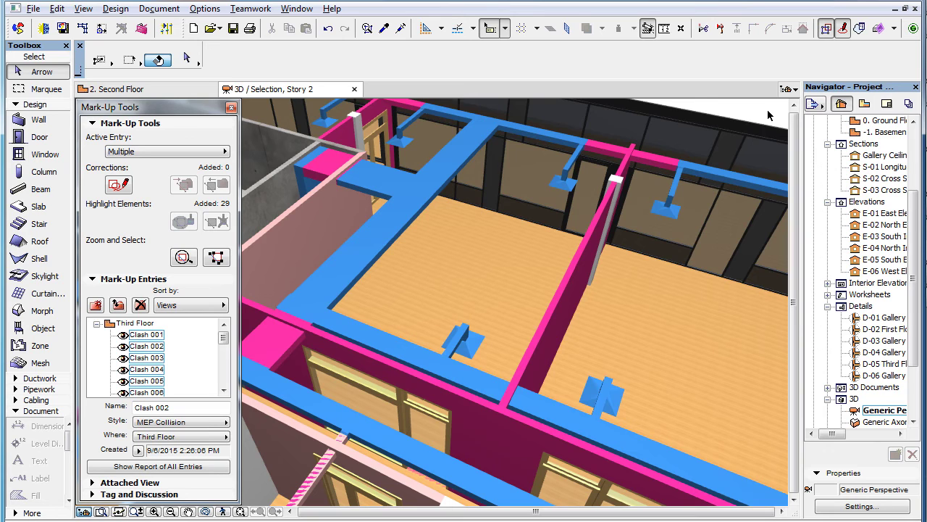
{"action": "left_click", "coordinate": [141, 305]}
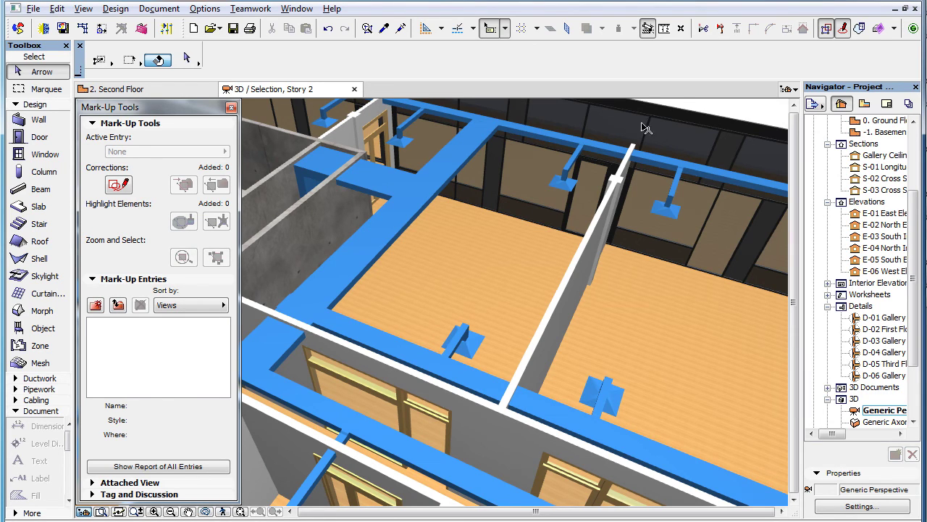
- Rerun collision detection and select the 21 new entries, Clash 001 to Clash 021
{"action": "left_click", "coordinate": [142, 31]}
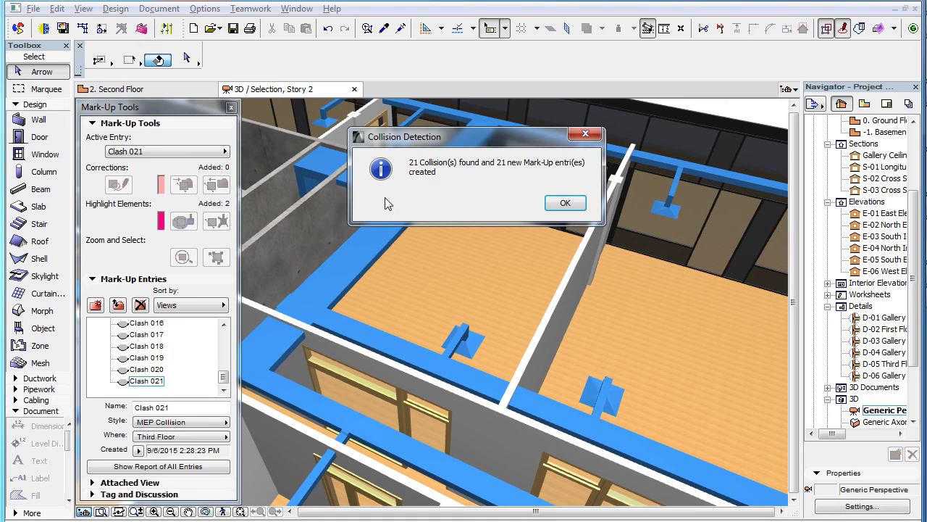
{"action": "left_click", "coordinate": [566, 204]}
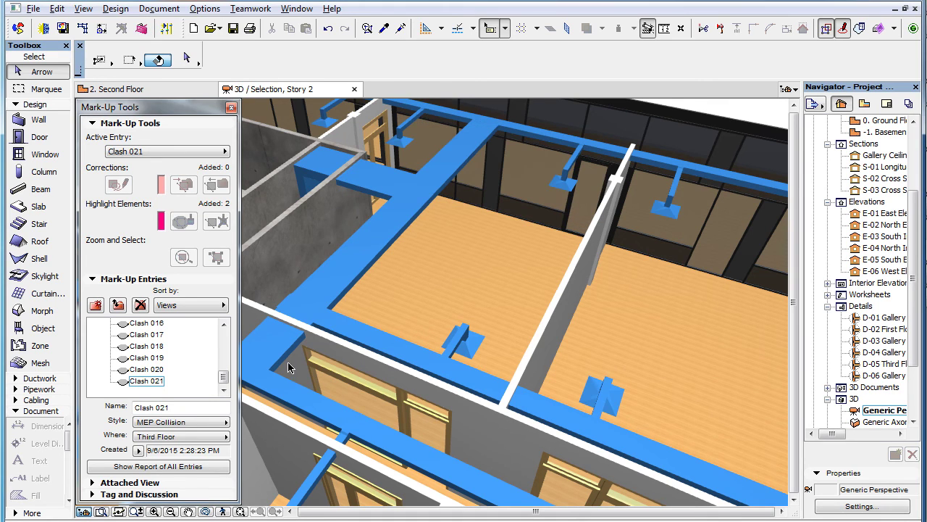
{"action": "left_click_drag", "start_coordinate": [223, 377], "coordinate": [223, 335]}
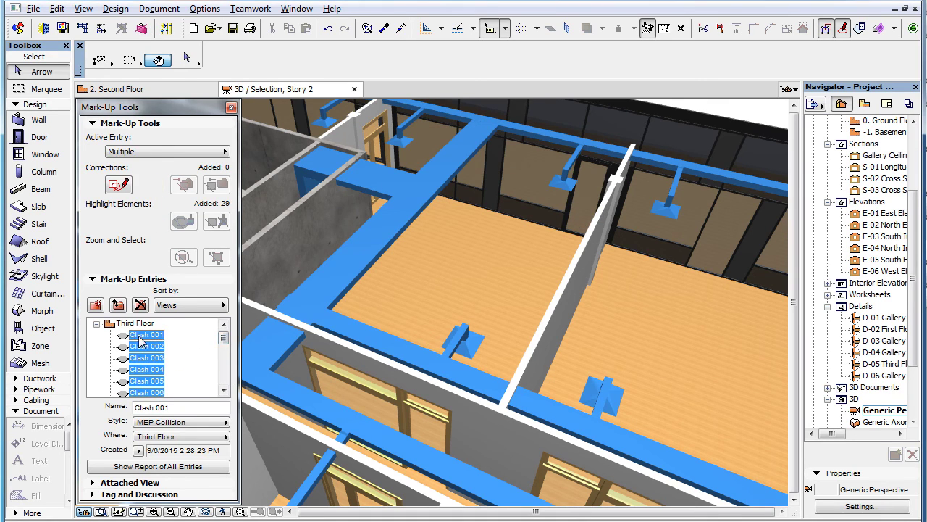